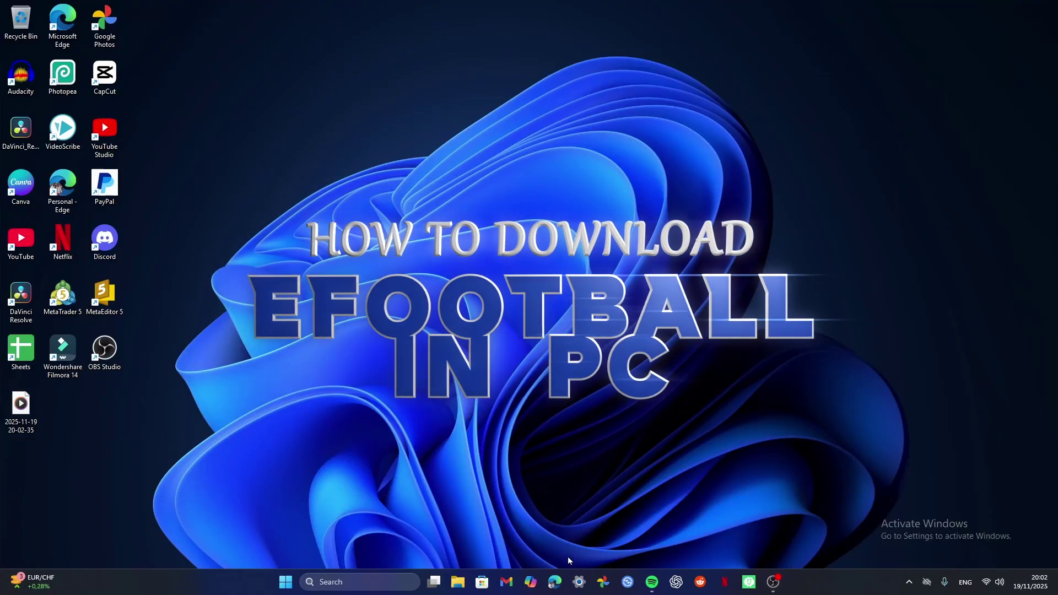
# - Open Microsoft Edge, search the web for 'steam', and open the official Steam store
pyautogui.click(555, 583)
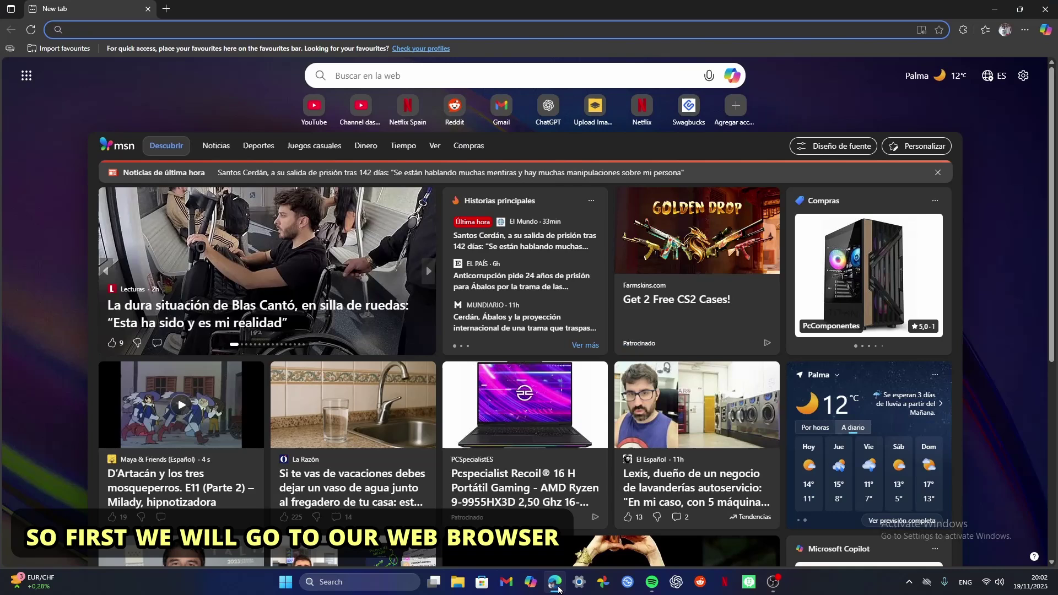
pyautogui.click(373, 34)
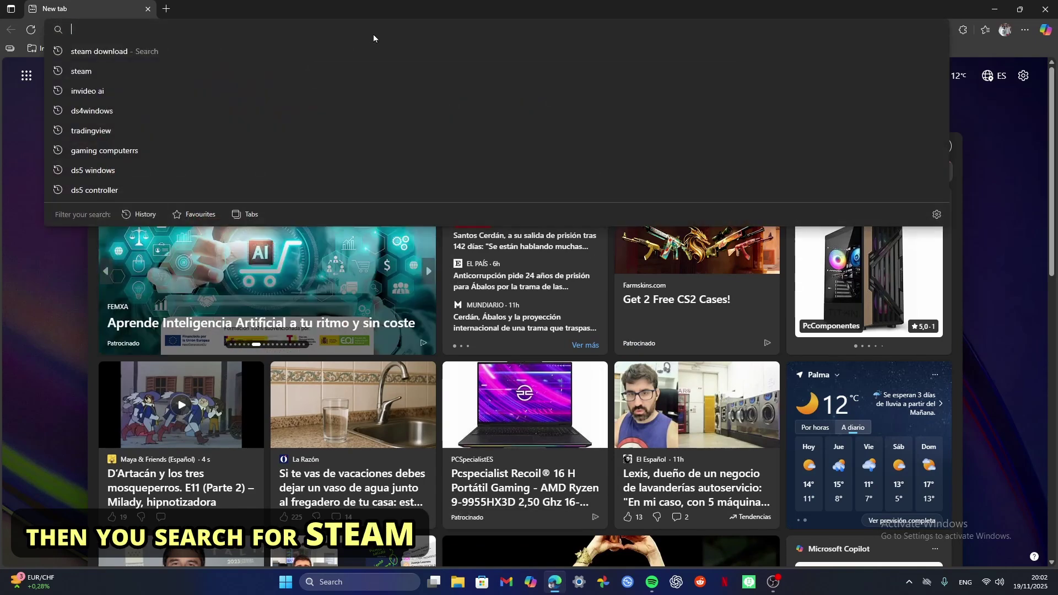
pyautogui.click(135, 71)
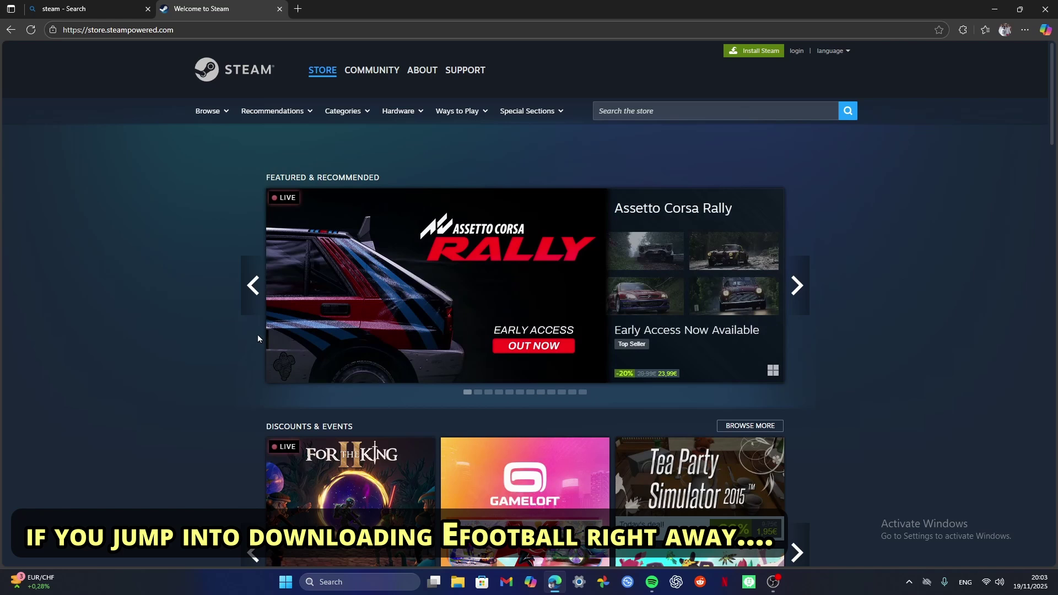
# - Search the Steam store for eFootball and open its store page
pyautogui.click(631, 112)
pyautogui.write('ef')
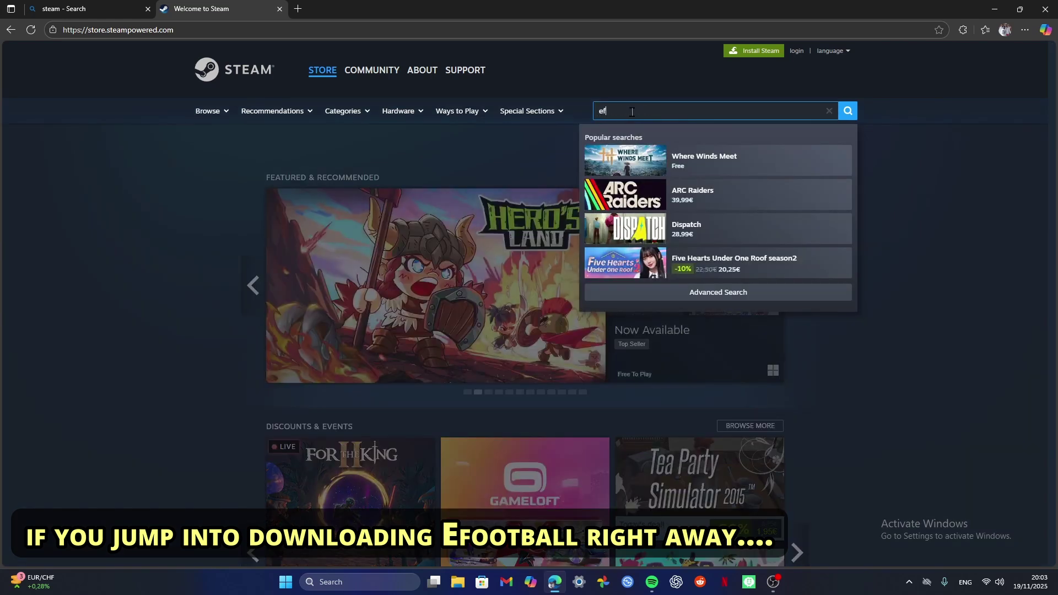
pyautogui.write('otball')
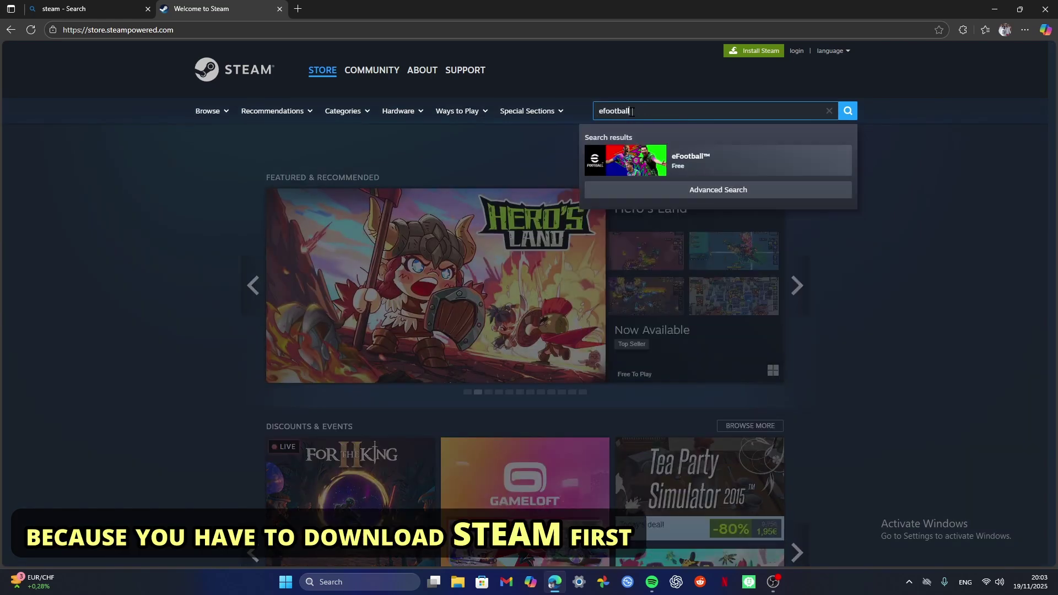
pyautogui.click(690, 155)
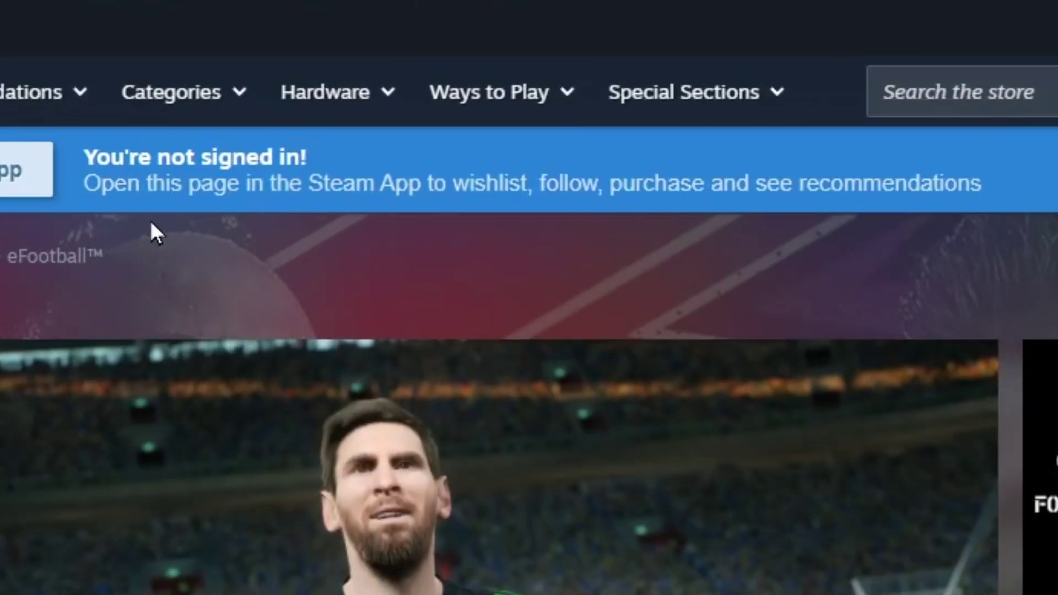
# - Download the SteamSetup.exe installer from the About Steam page
pyautogui.moveTo(60, 175)
pyautogui.mouseDown()
pyautogui.moveTo(373, 189)
pyautogui.moveTo(969, 184)
pyautogui.mouseUp()
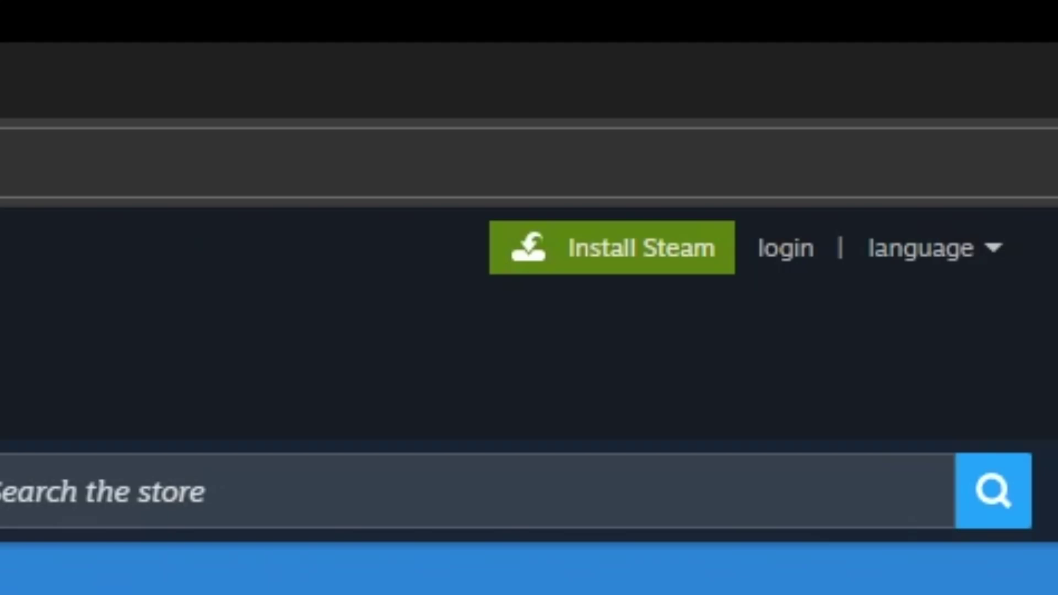
pyautogui.click(643, 258)
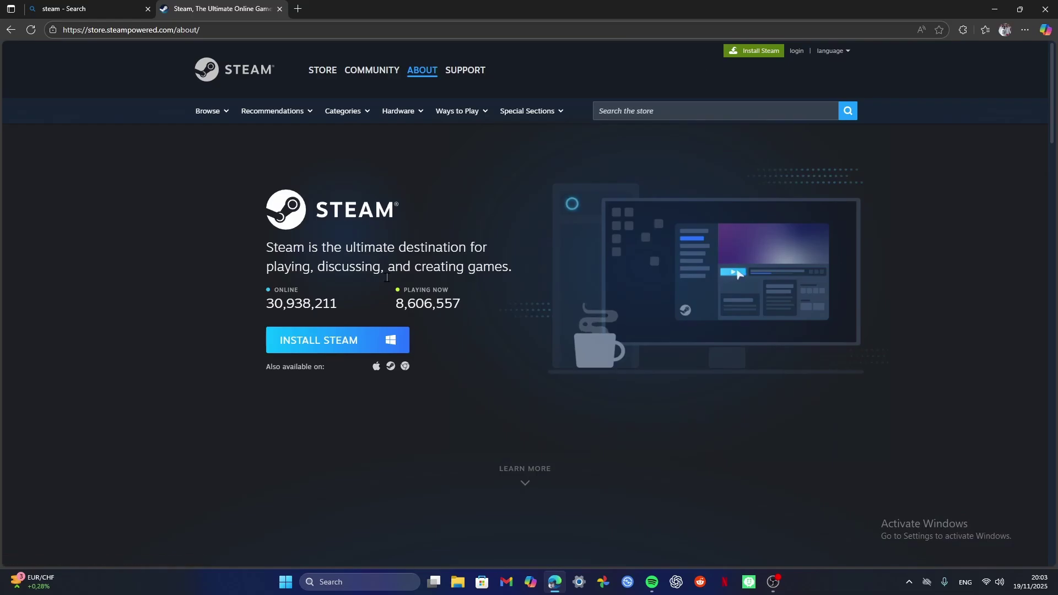
pyautogui.click(358, 352)
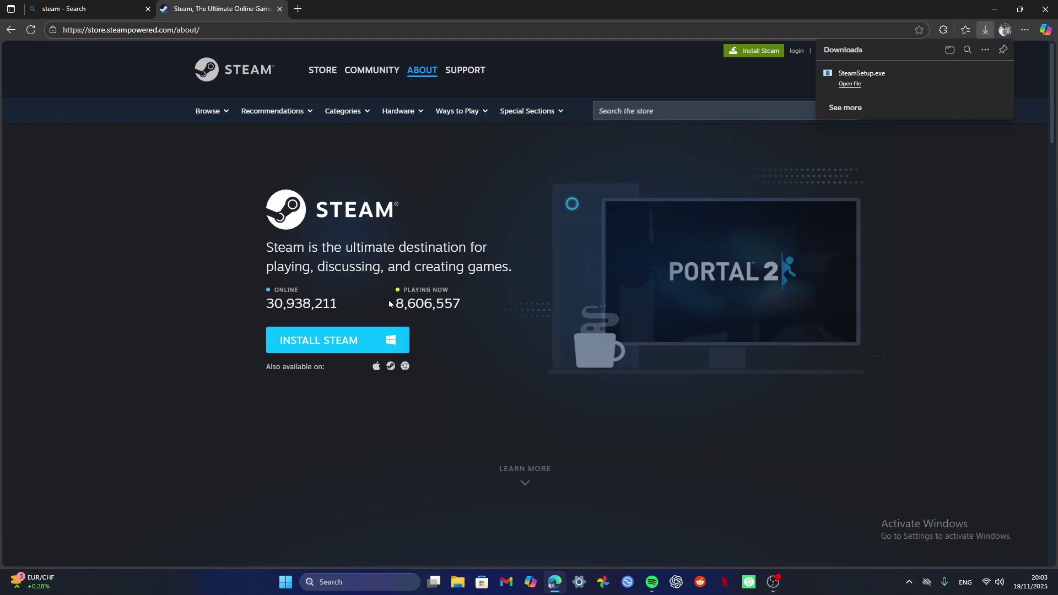
# - Run SteamSetup.exe and install Steam in English to the default C:\Program Files (x86)\Steam folder
pyautogui.click(848, 84)
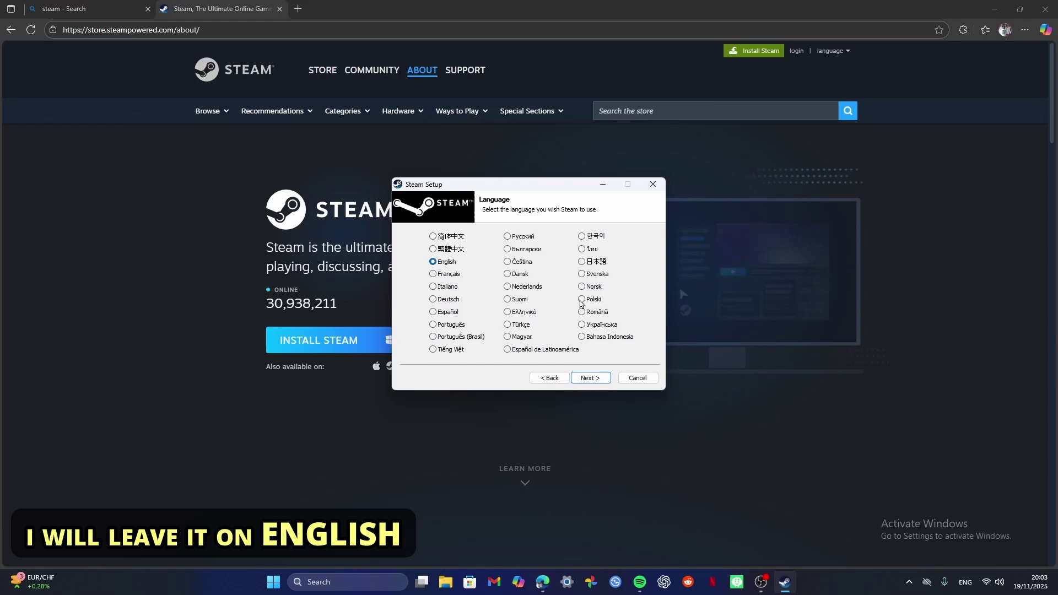
pyautogui.click(590, 378)
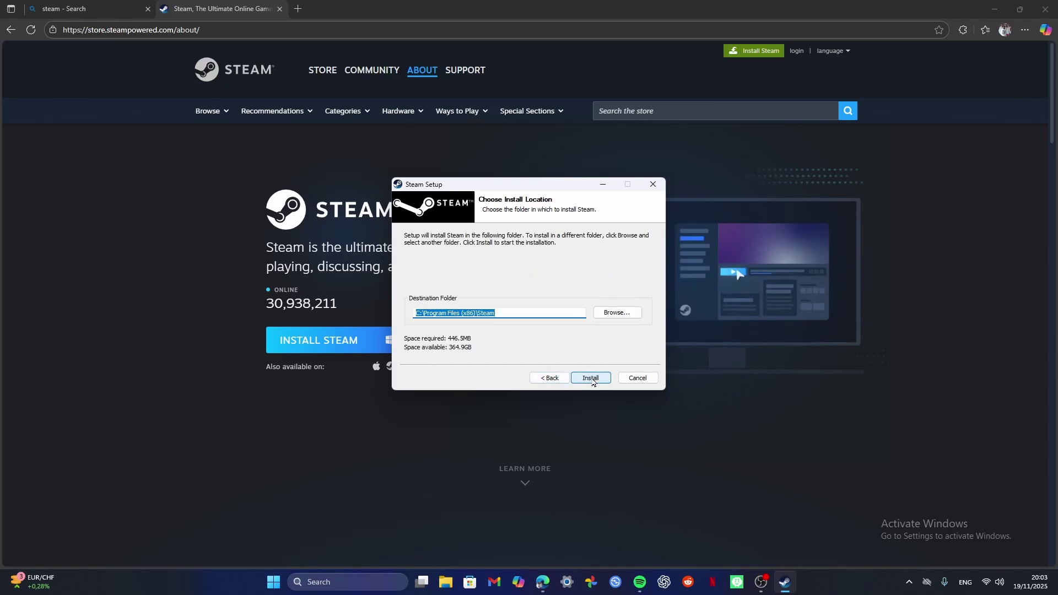
pyautogui.click(623, 318)
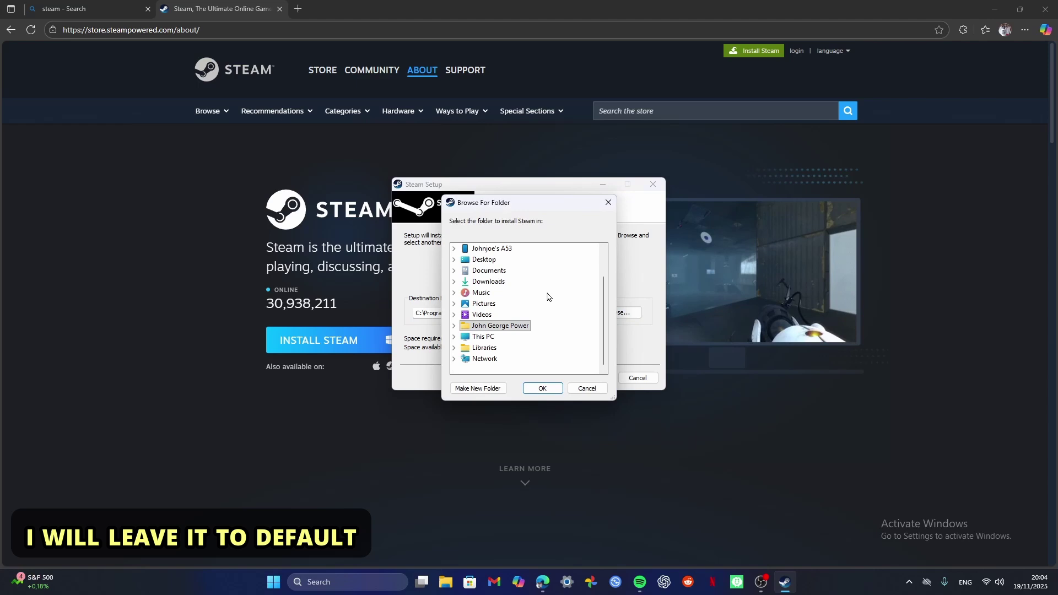
pyautogui.scroll(2, 548, 298)
pyautogui.click(587, 389)
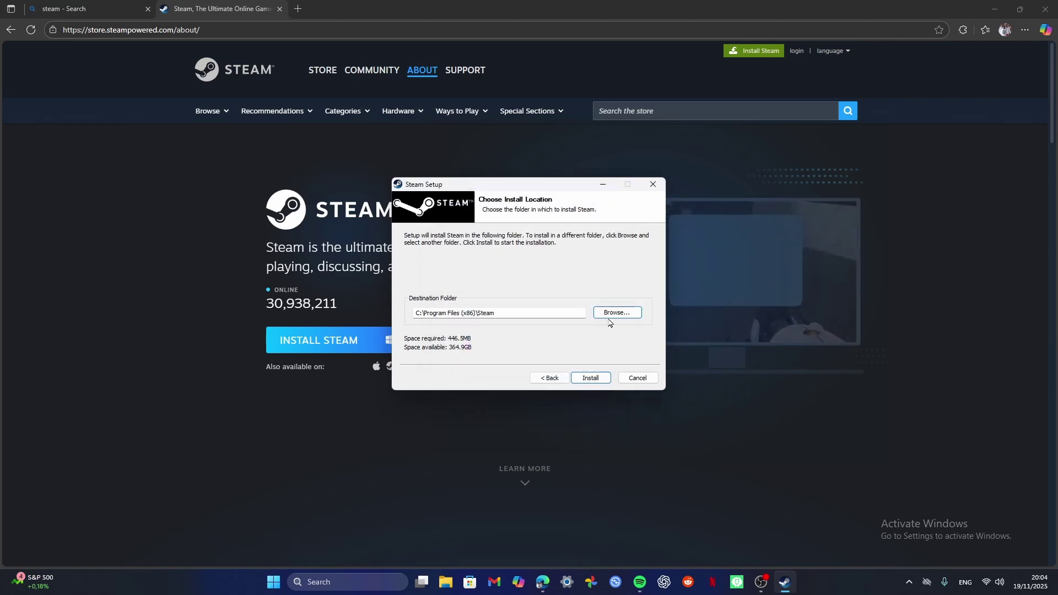
pyautogui.click(593, 381)
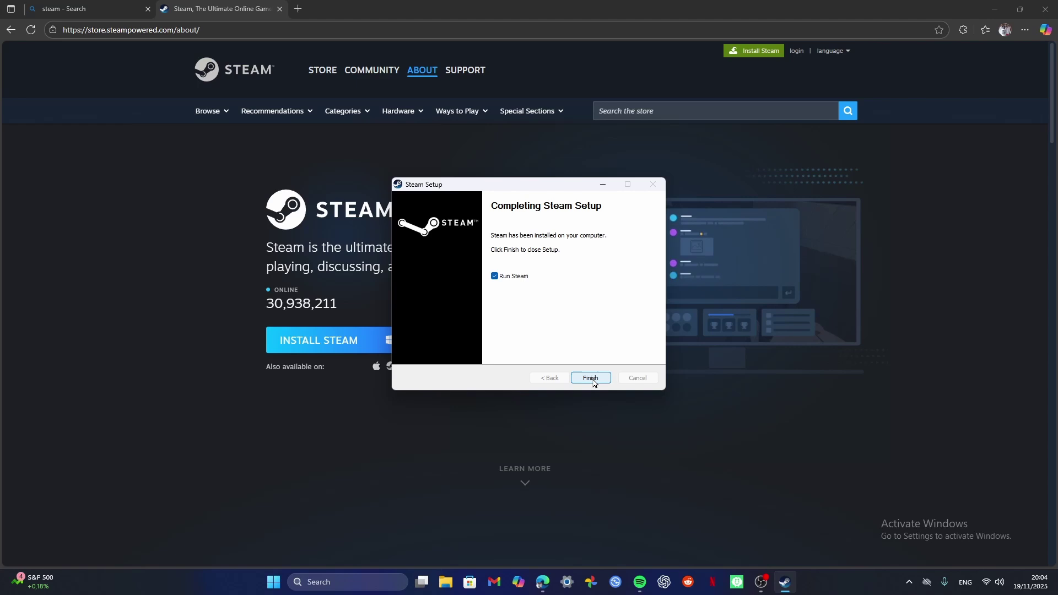
# - Start a free Steam account with an e-mail address, accept the terms, and verify it via Gmail
pyautogui.click(591, 379)
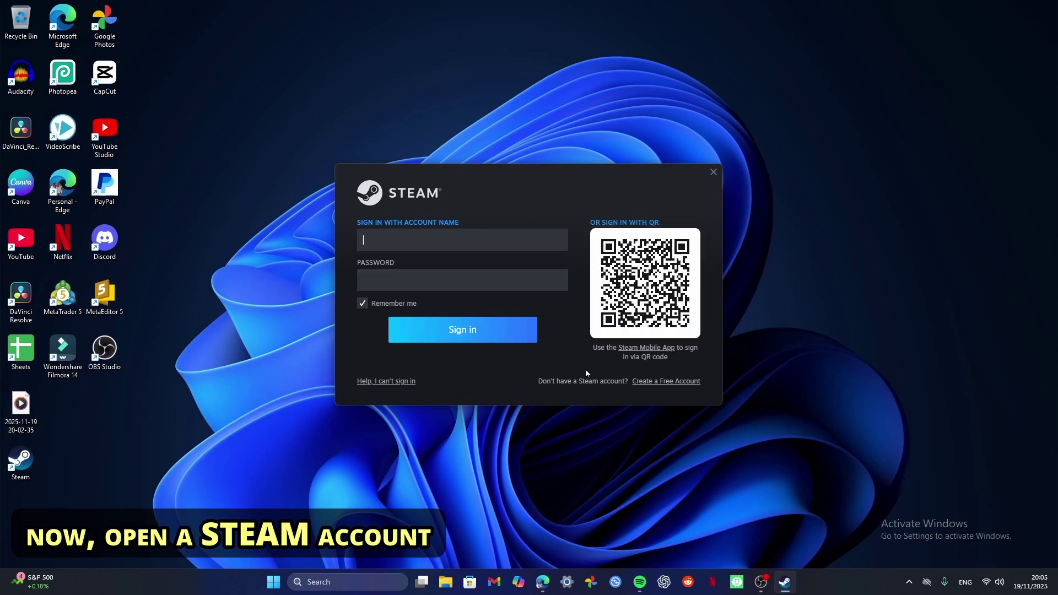
pyautogui.click(672, 381)
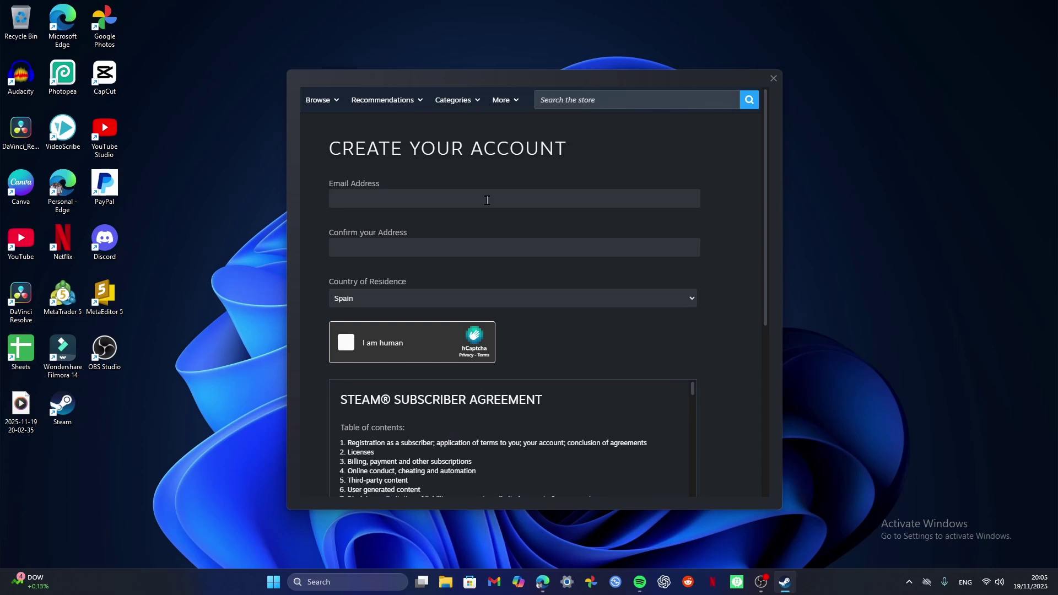
pyautogui.click(487, 201)
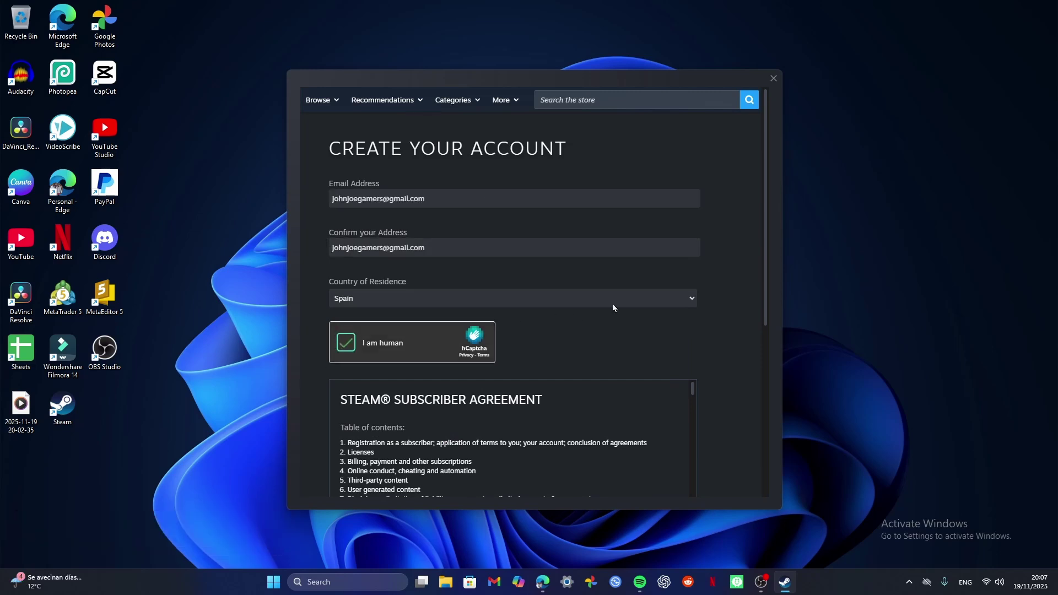
pyautogui.scroll(-10, 605, 411)
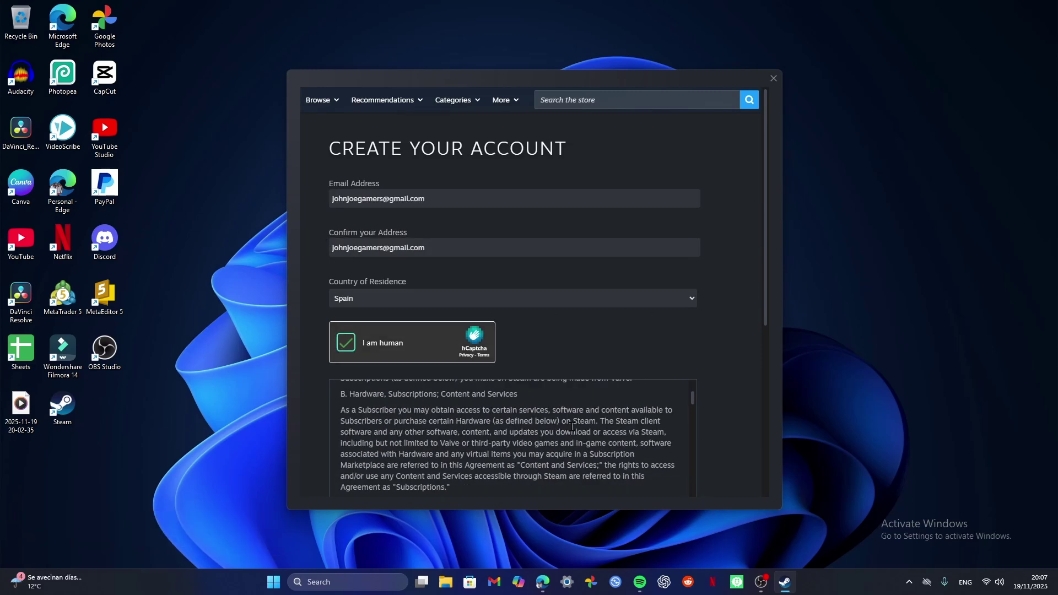
pyautogui.scroll(-3, 606, 419)
pyautogui.scroll(-5, 709, 352)
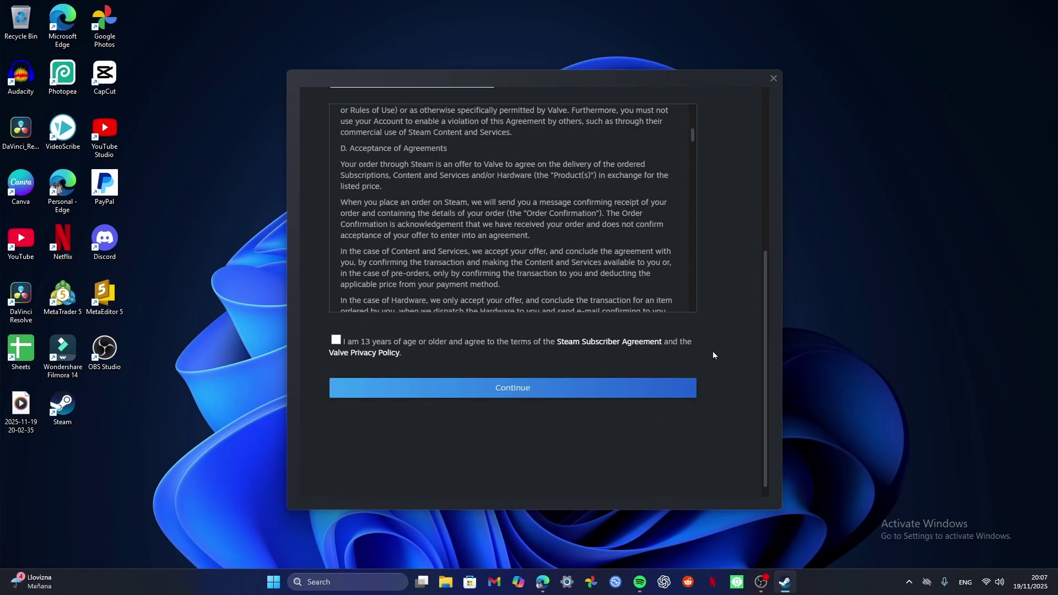
pyautogui.click(336, 340)
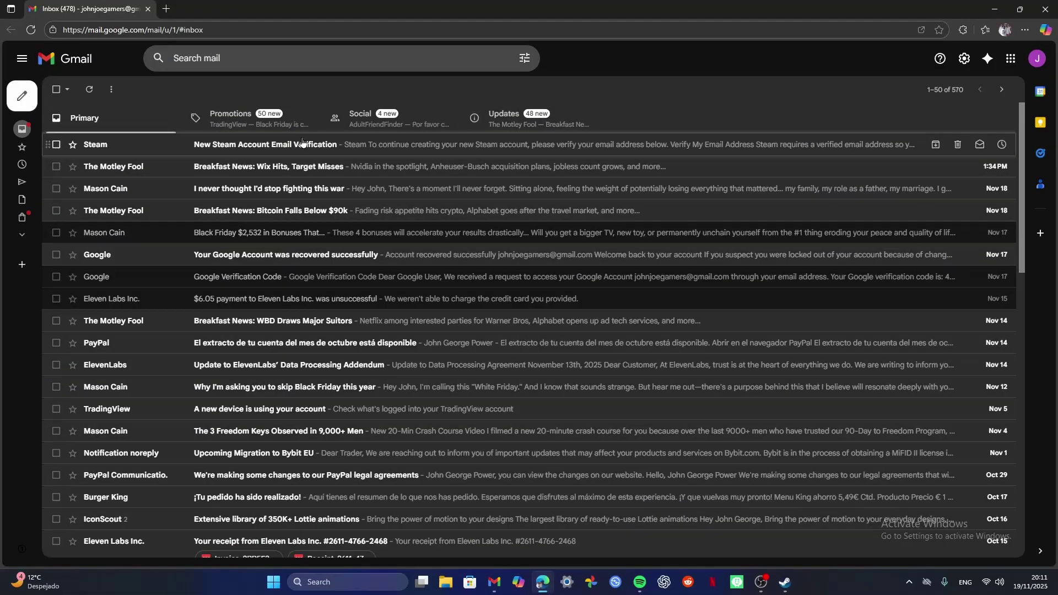
pyautogui.click(302, 143)
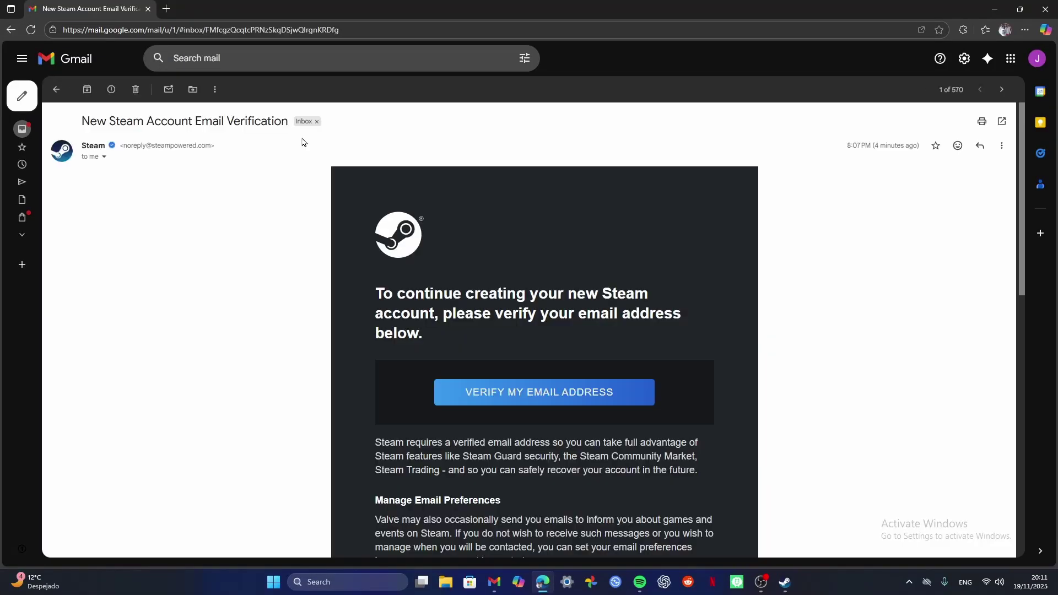
pyautogui.click(542, 394)
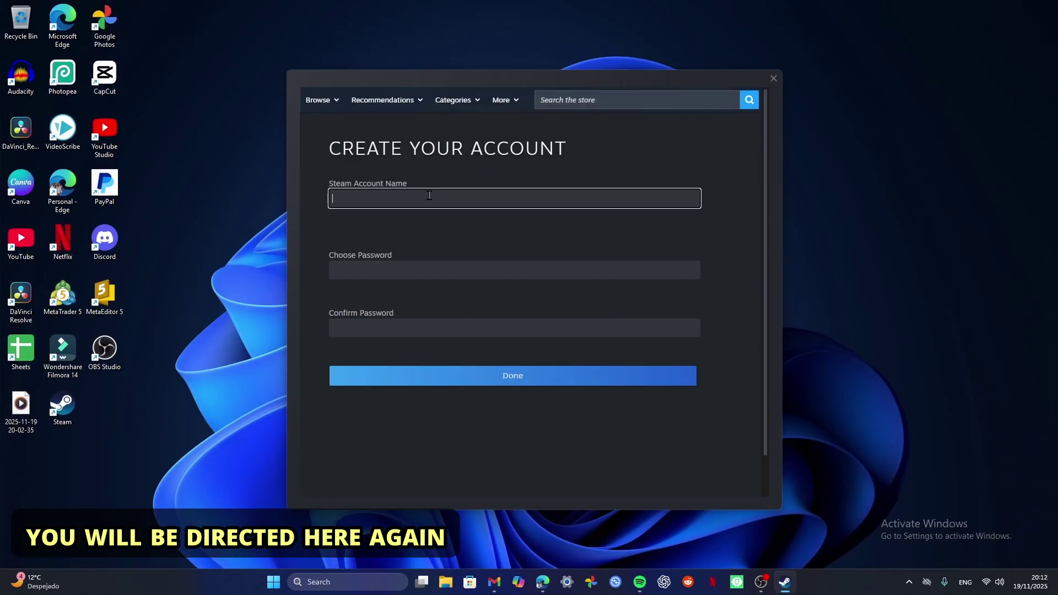
# - Choose an available account name, set and confirm the password, and submit the new account
pyautogui.write('Johnjo')
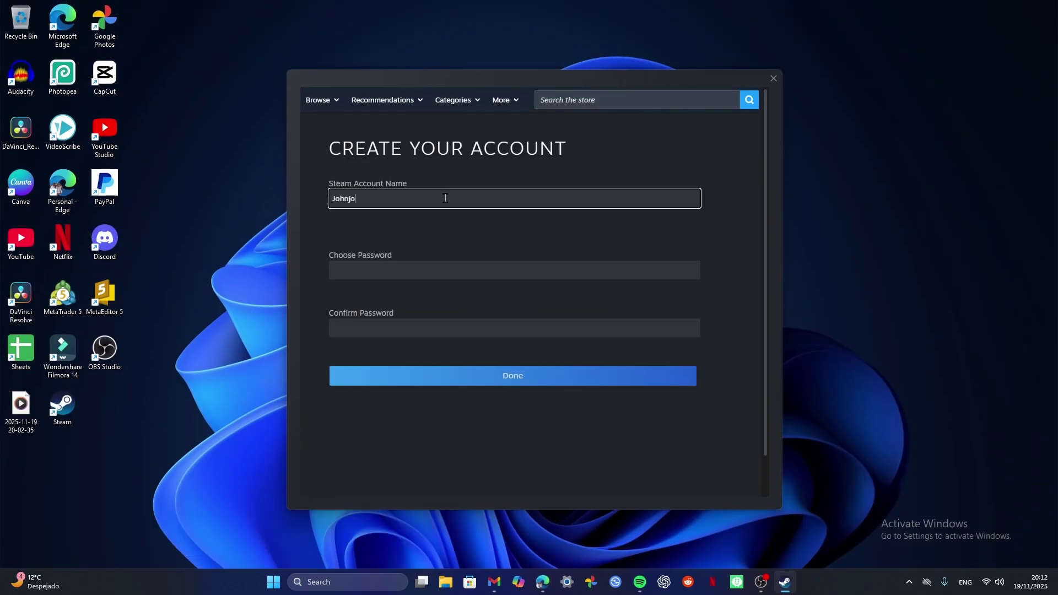
pyautogui.write('e122')
pyautogui.click(414, 279)
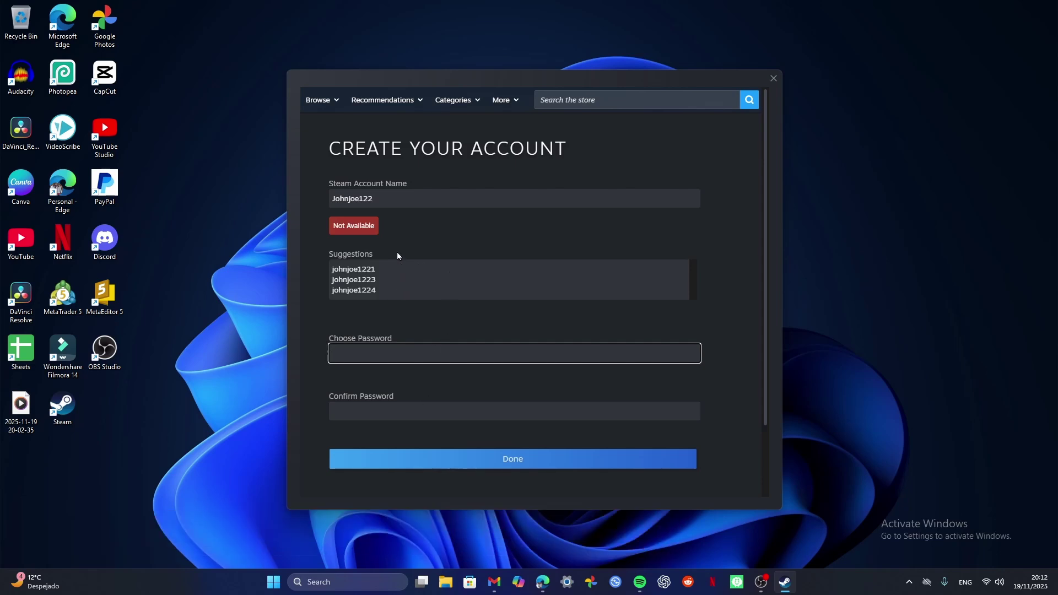
pyautogui.click(335, 200)
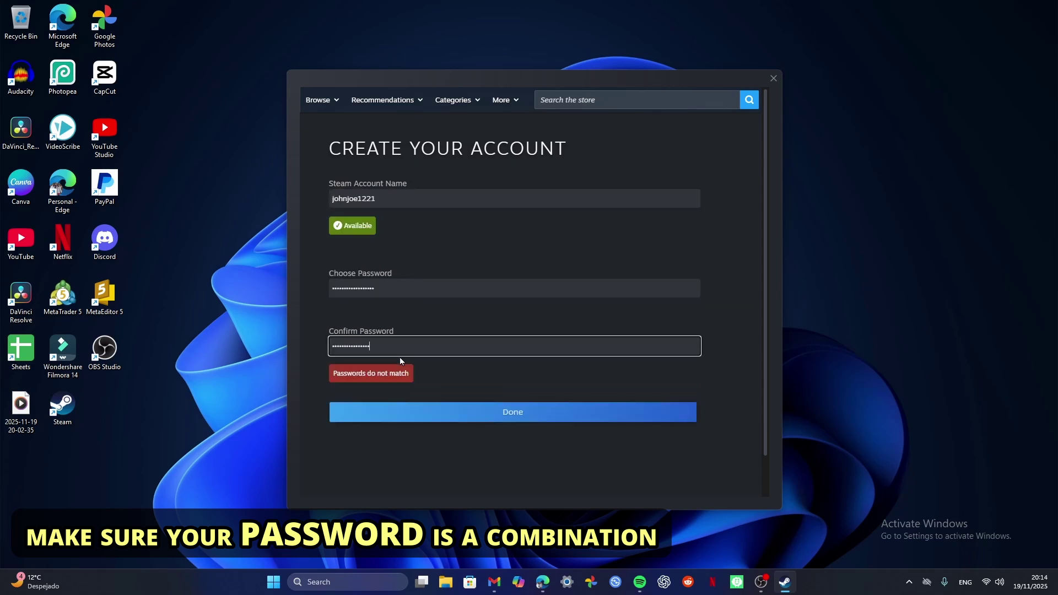
pyautogui.write('1')
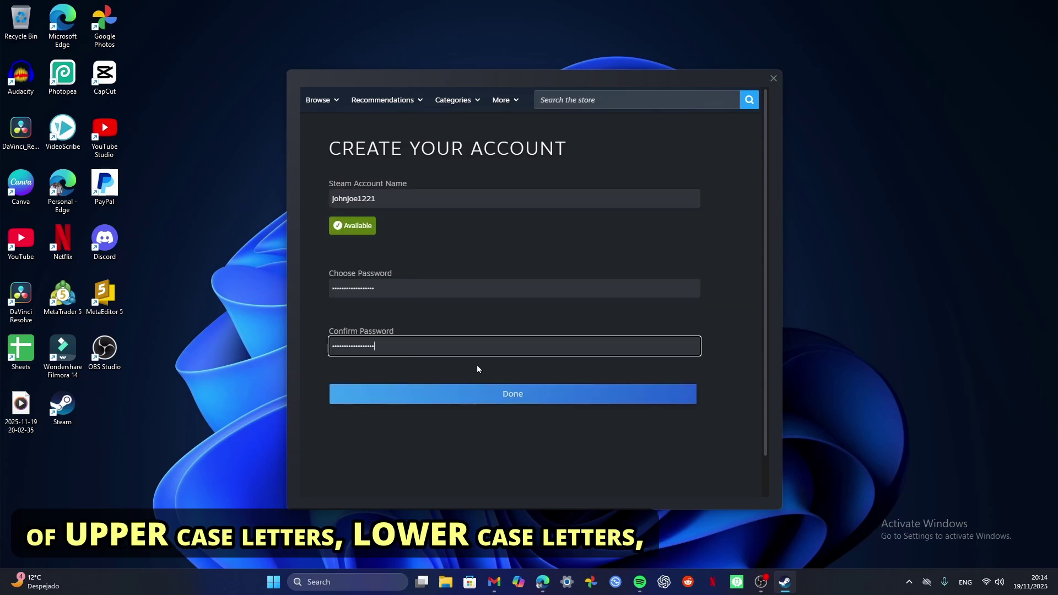
pyautogui.click(548, 395)
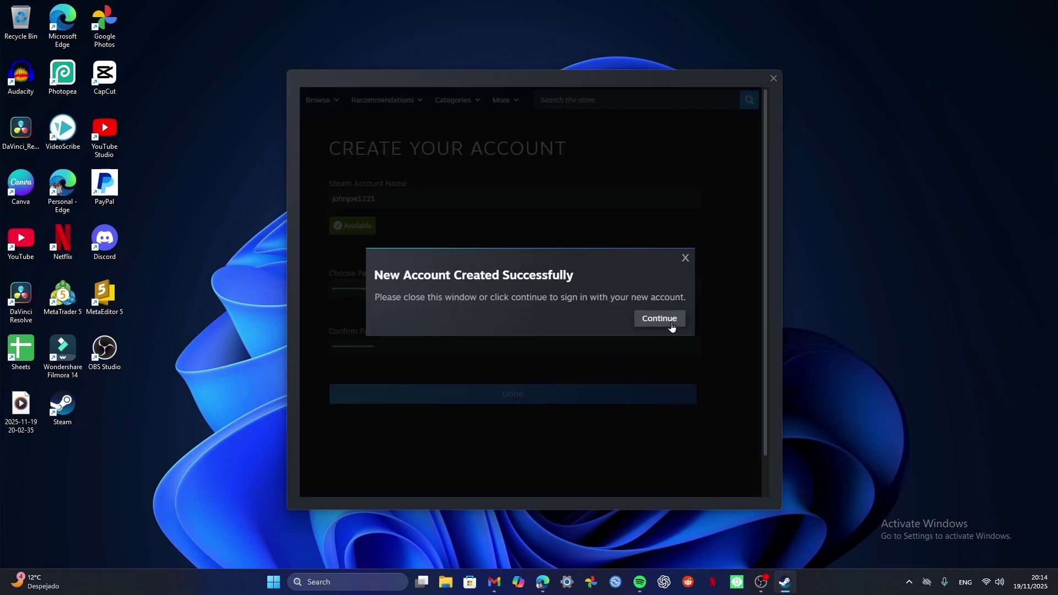
# - Sign in with the new account name and password, then enter the e-mailed verification code
pyautogui.click(672, 324)
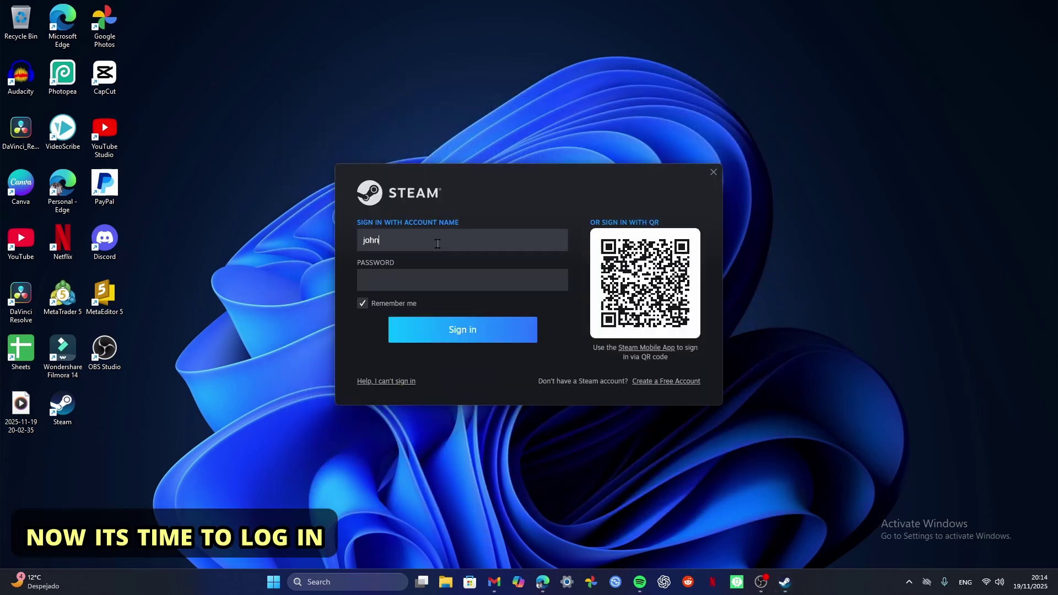
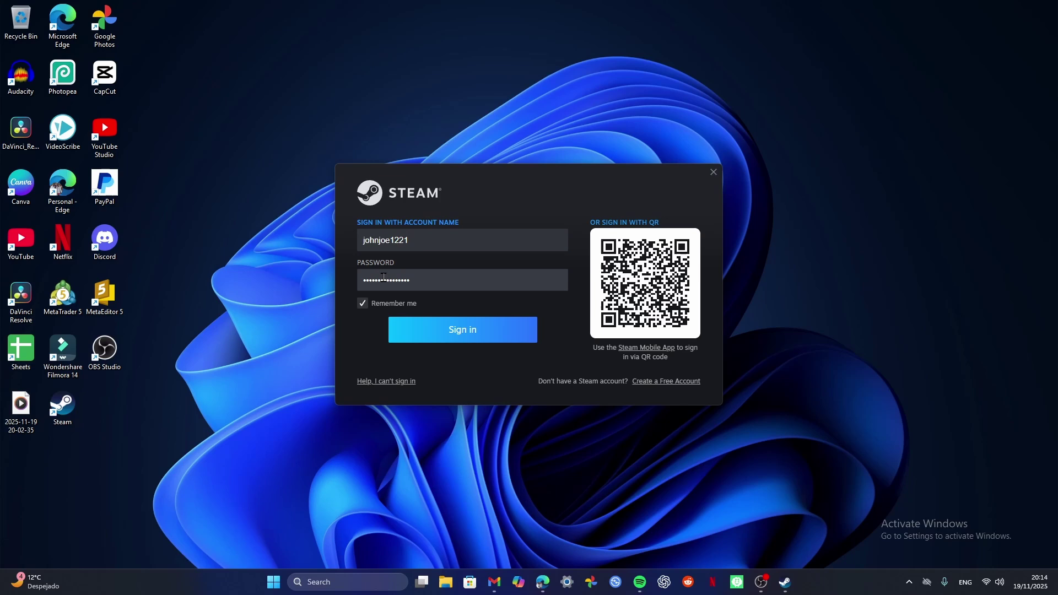
pyautogui.click(476, 324)
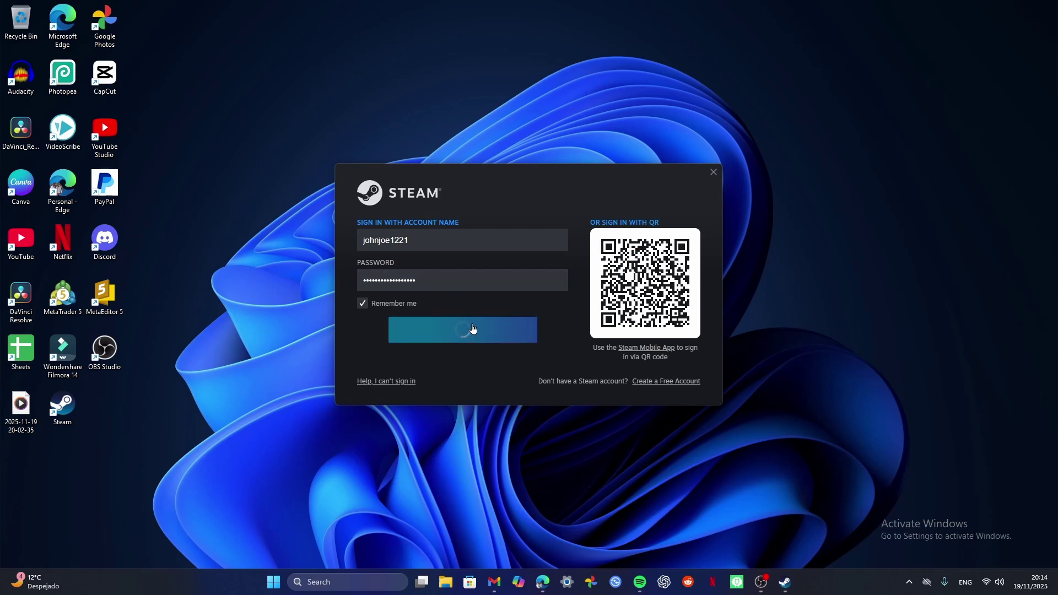
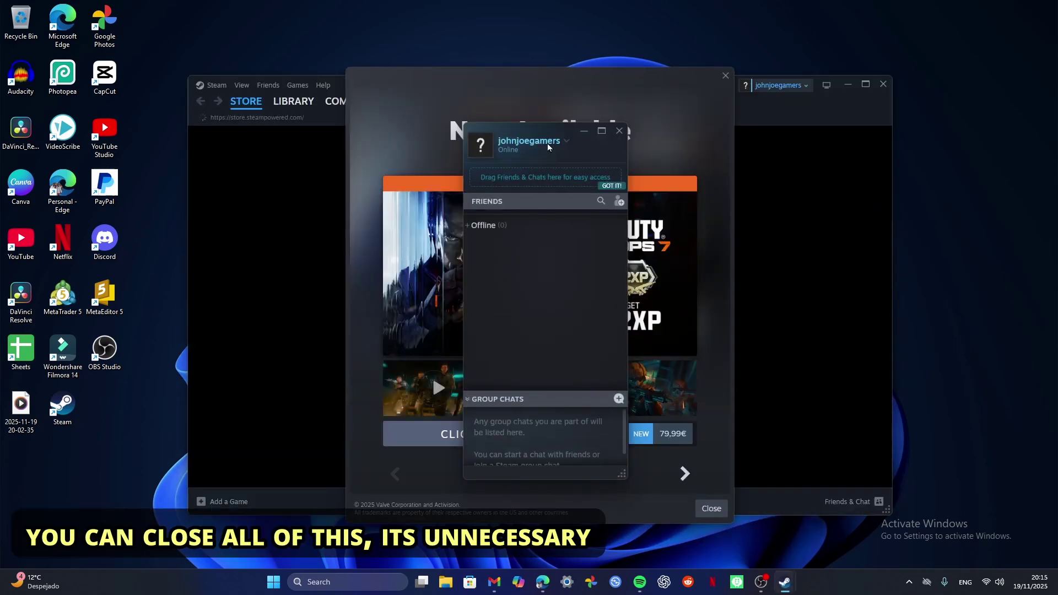
# - Close the Friends list and promo pop-up, maximize Steam, and search the store for 'efootball'
pyautogui.click(620, 131)
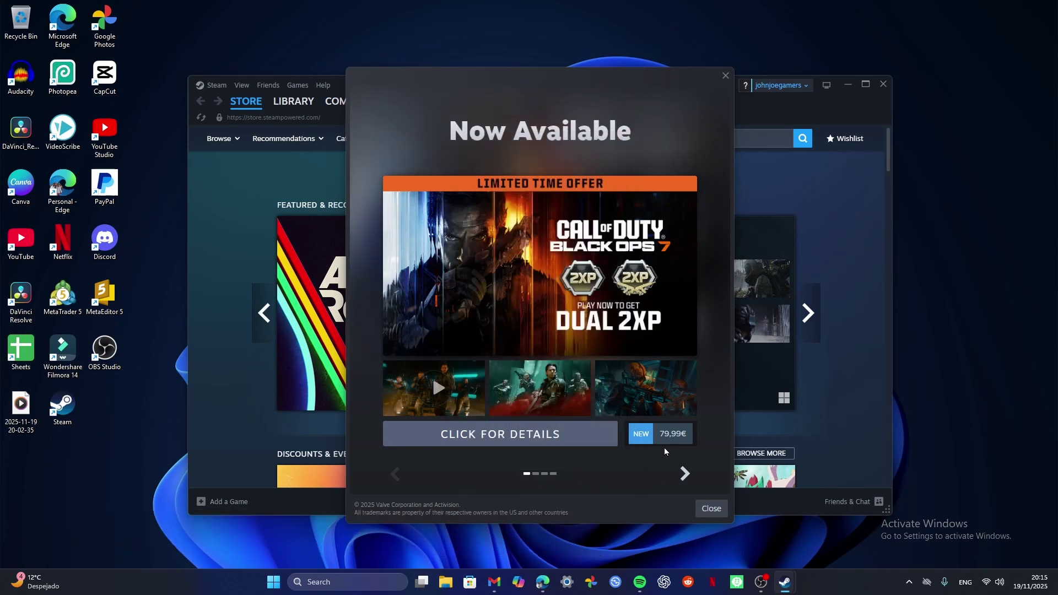
pyautogui.click(711, 509)
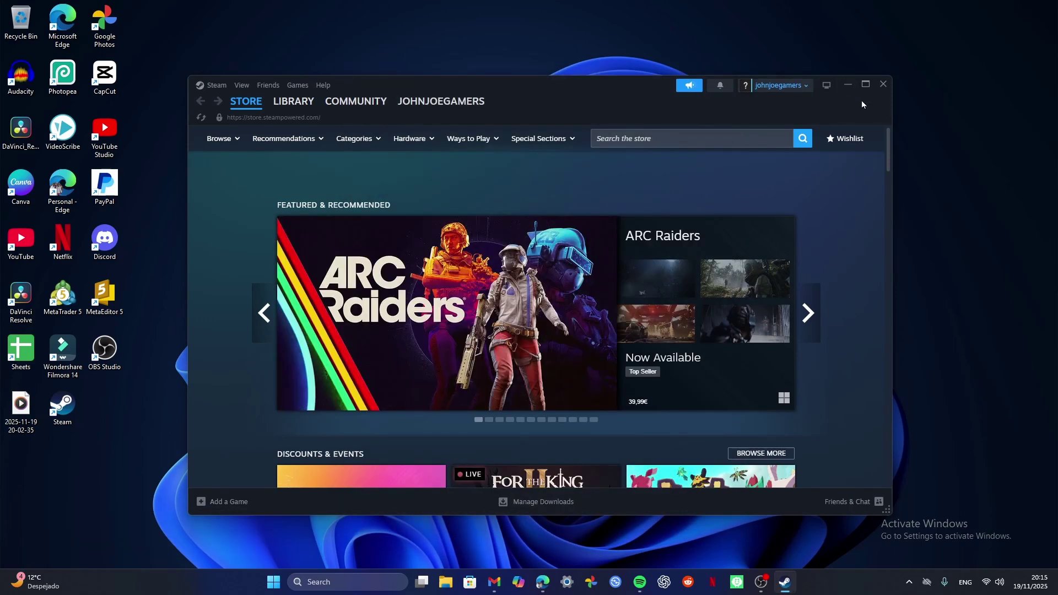
pyautogui.click(864, 85)
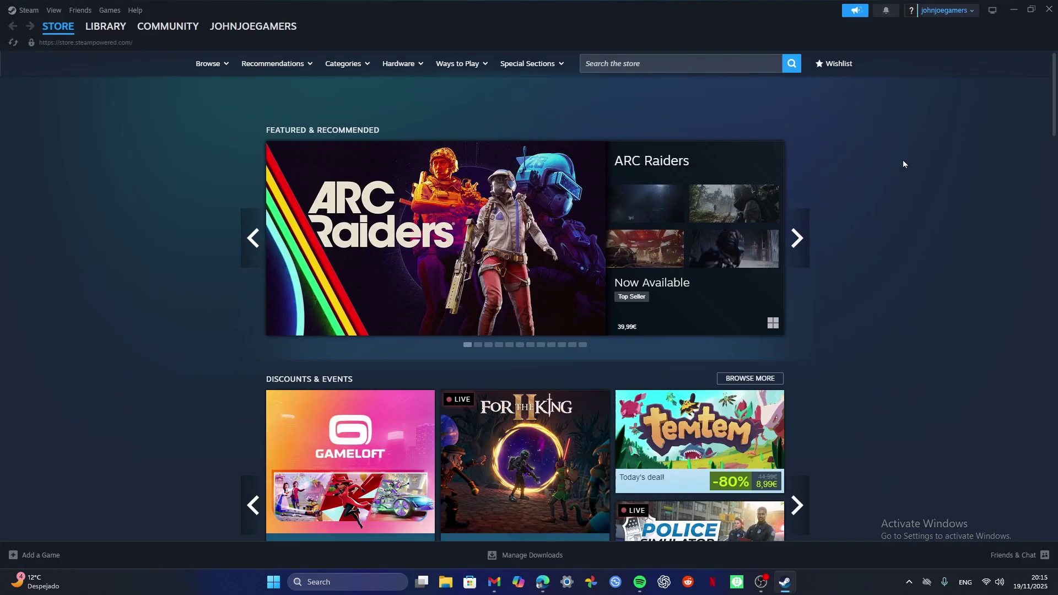
pyautogui.click(724, 66)
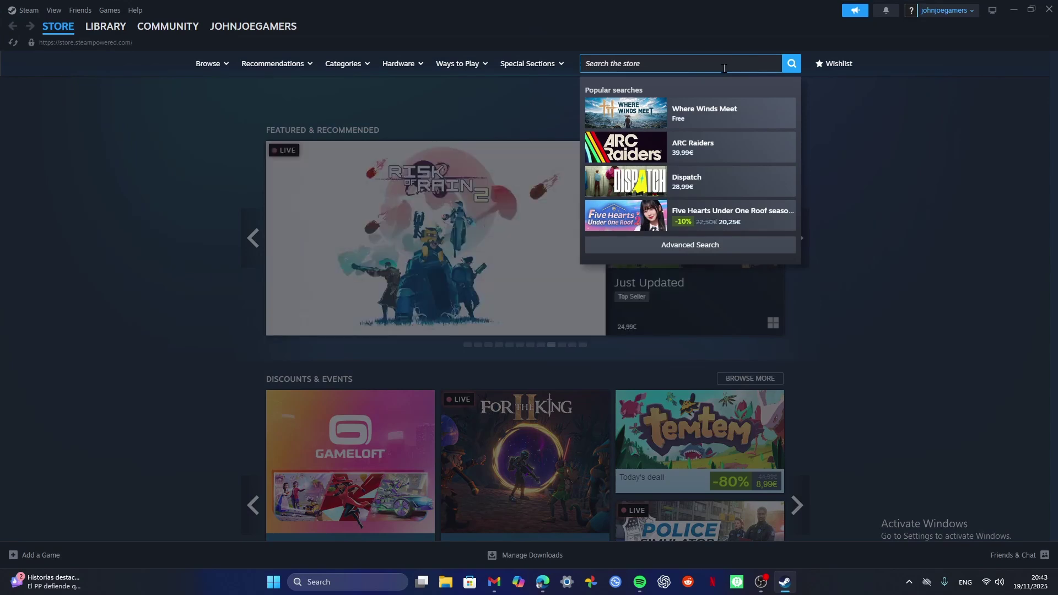
pyautogui.write('efoo')
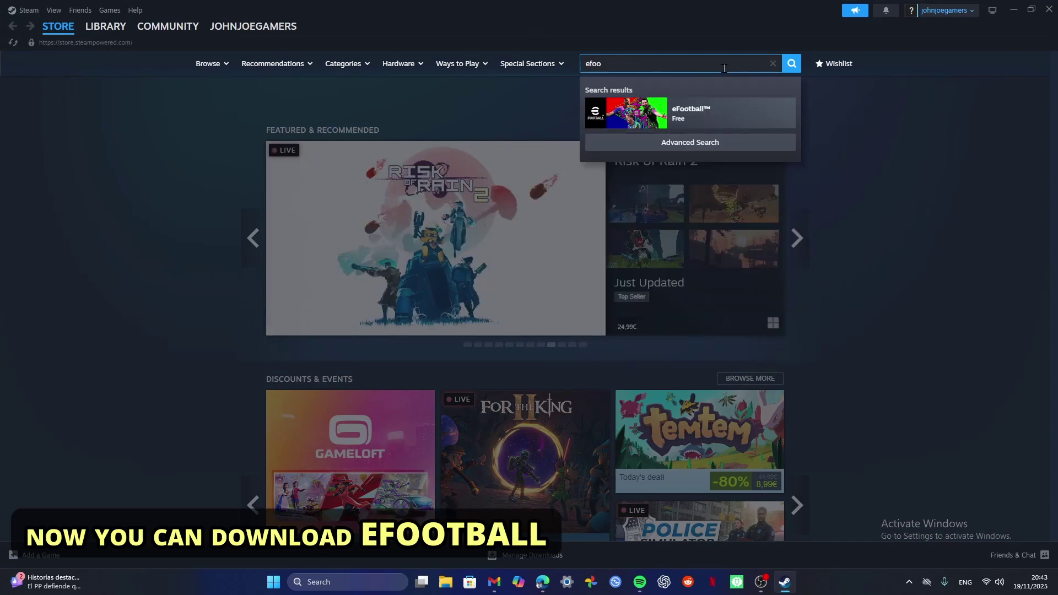
pyautogui.write('tball')
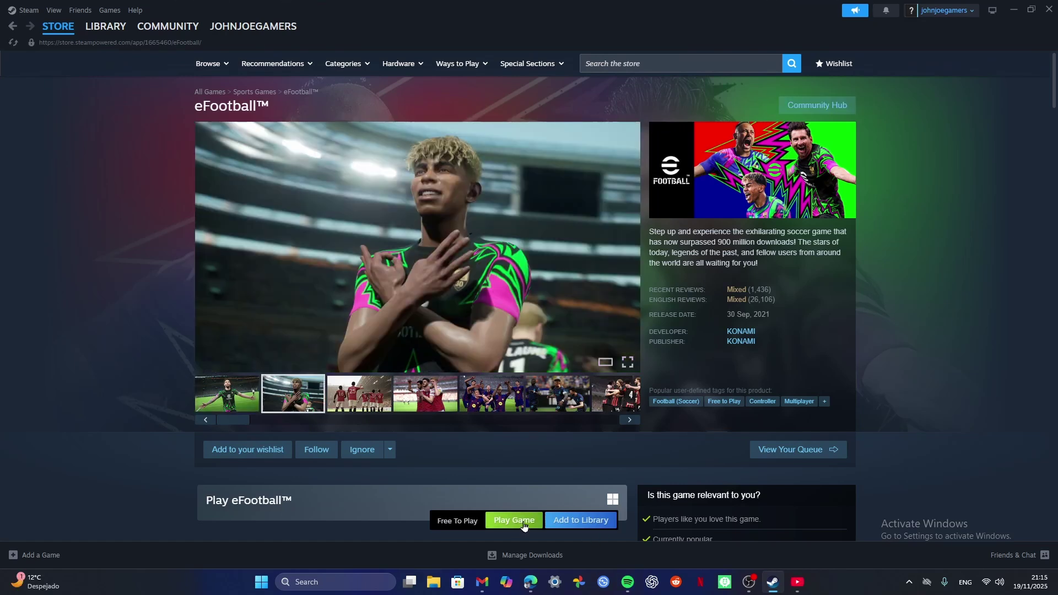
# - Get eFootball free, install it to Local Drive C:, accept its licence, and track the download
pyautogui.click(524, 523)
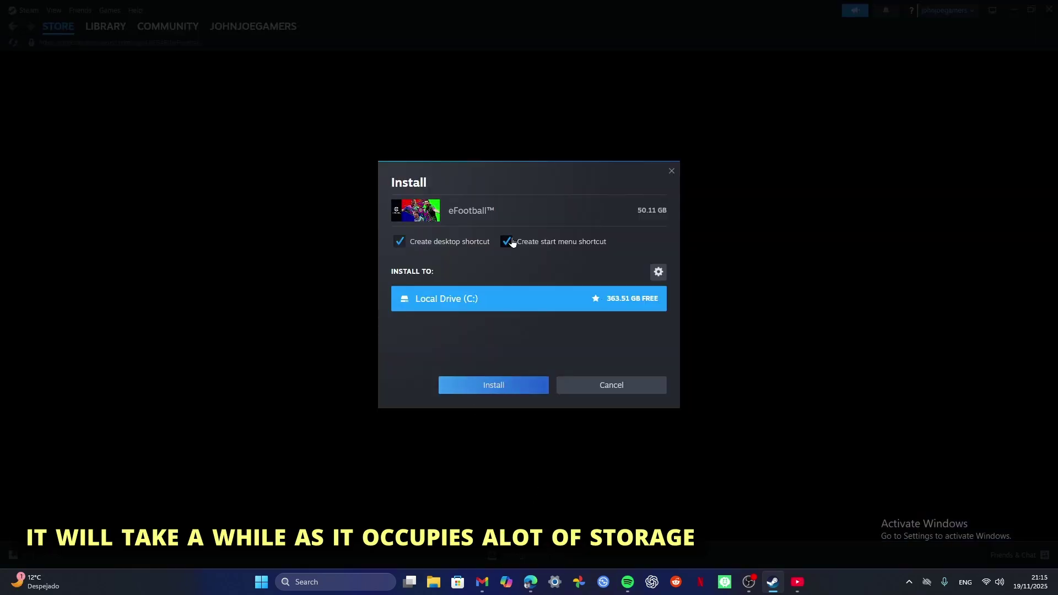
pyautogui.click(515, 388)
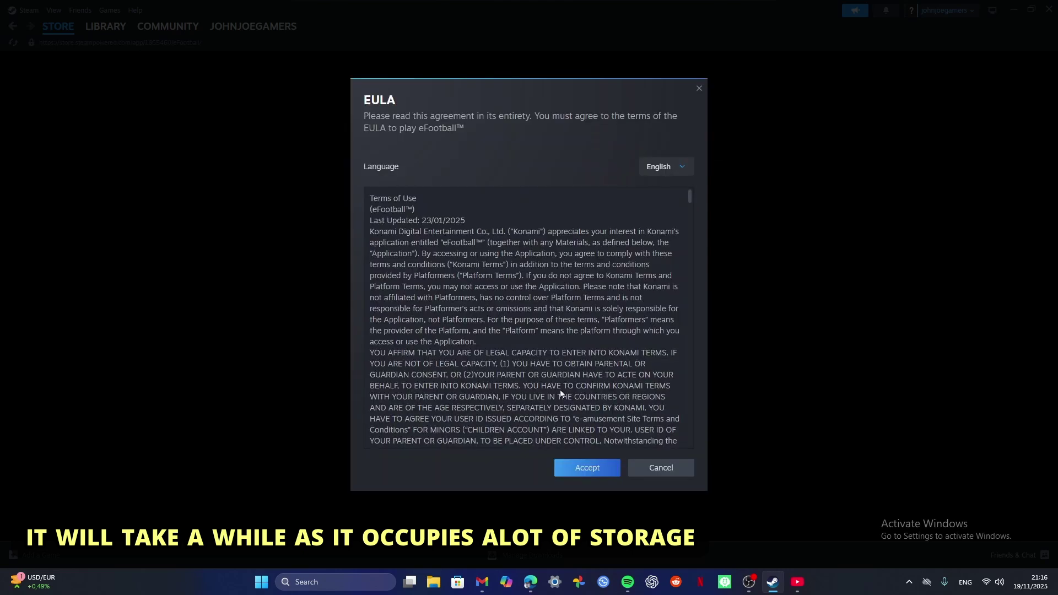
pyautogui.click(588, 468)
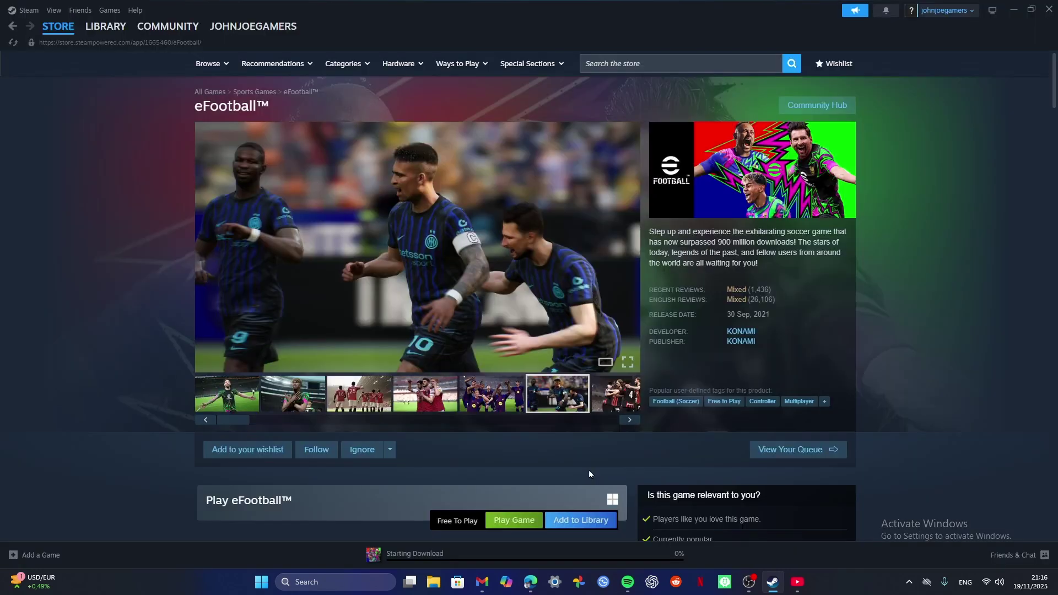
pyautogui.click(632, 561)
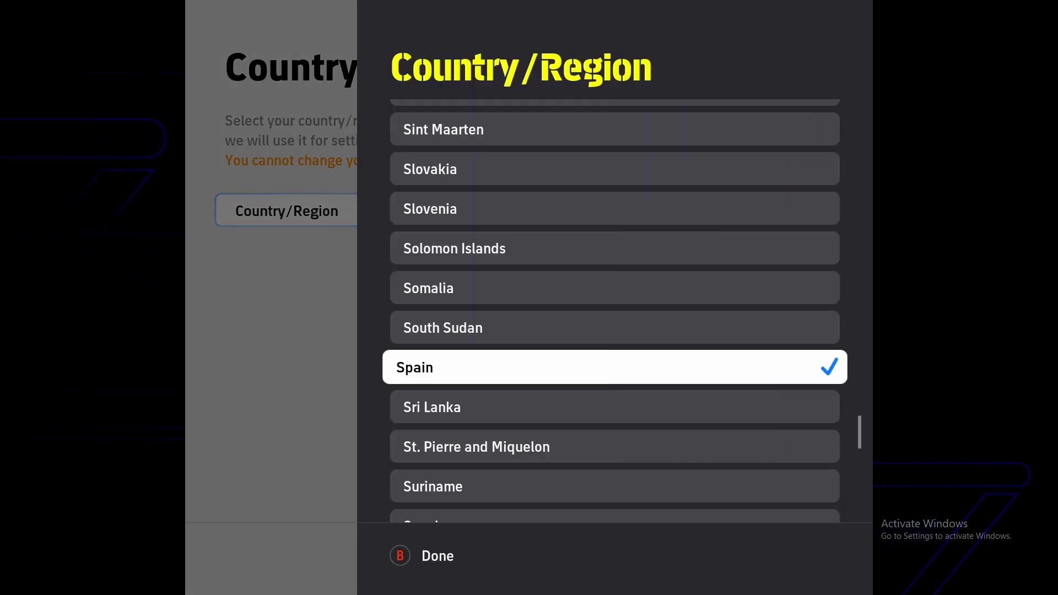
# - Set eFootball's country of residence to Spain
pyautogui.press('Return')
pyautogui.press('Down')
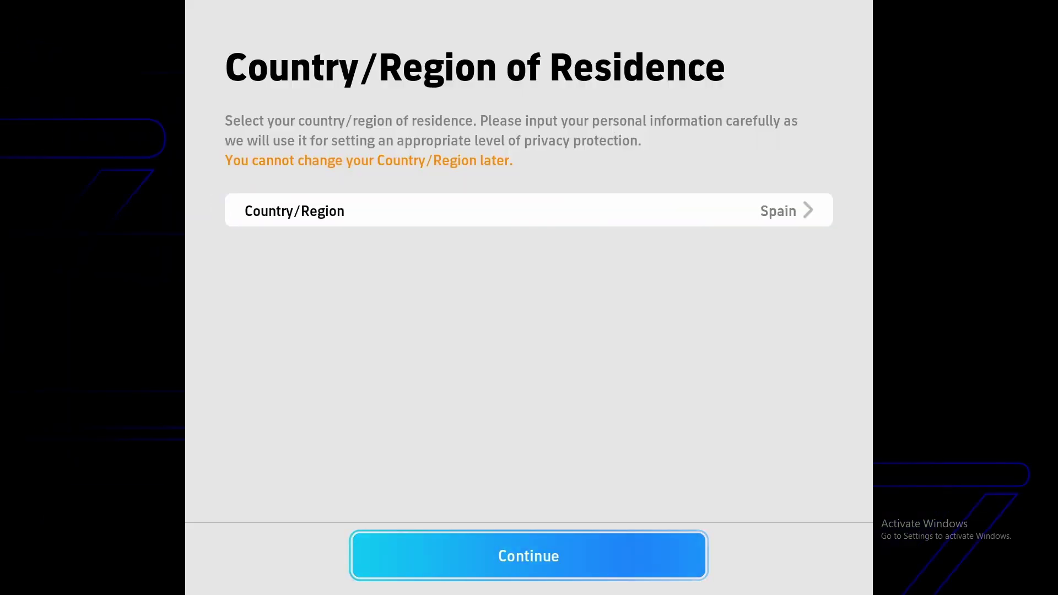
pyautogui.press('Return')
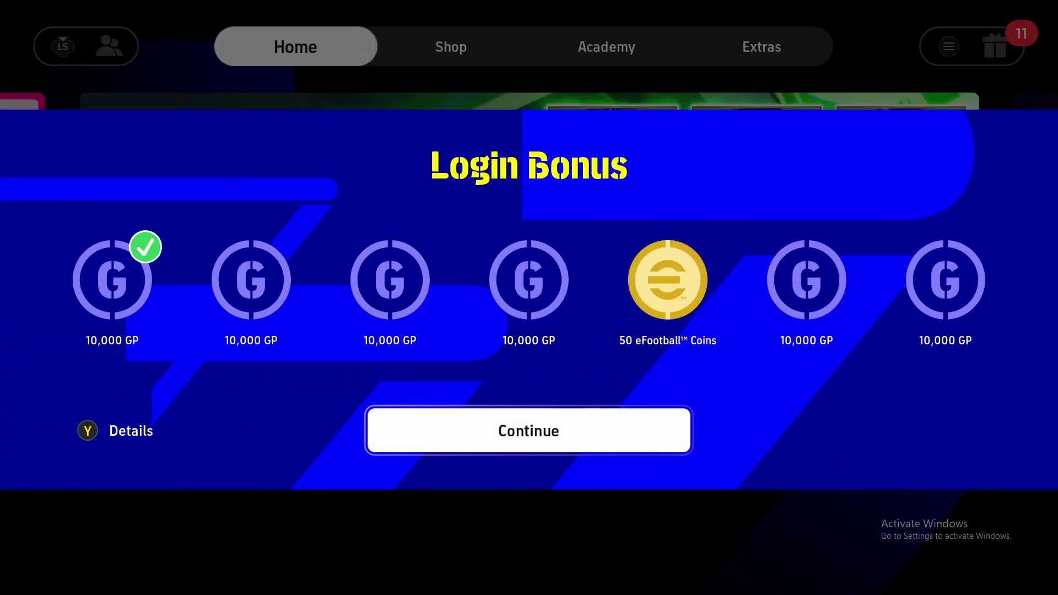
# - Claim the daily, Welcome and Brazil & England login bonuses and dismiss the inbox and GP notices
pyautogui.press('Return')
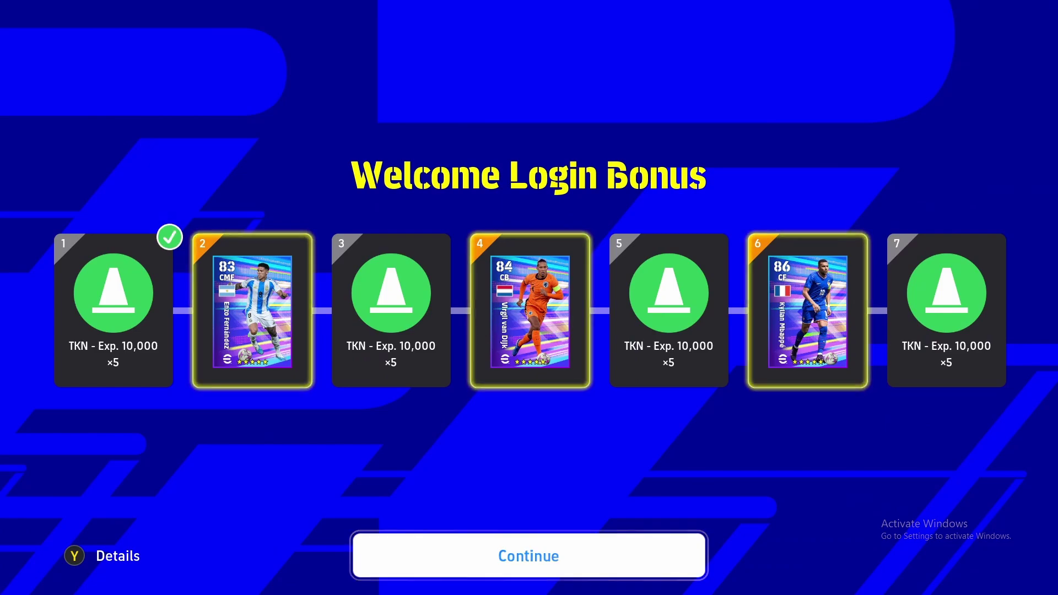
pyautogui.press('Return')
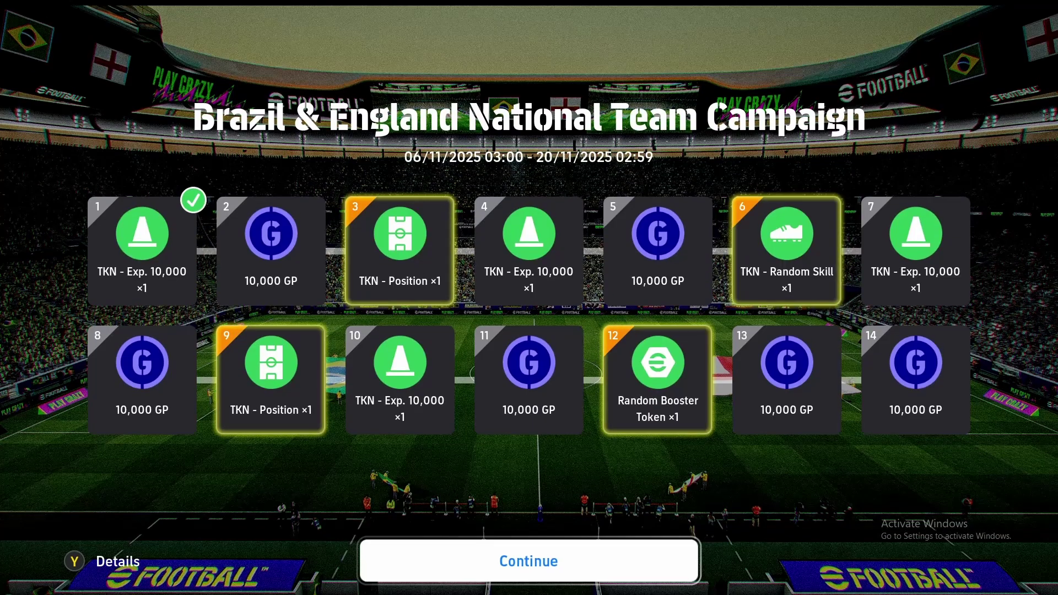
pyautogui.press('Return')
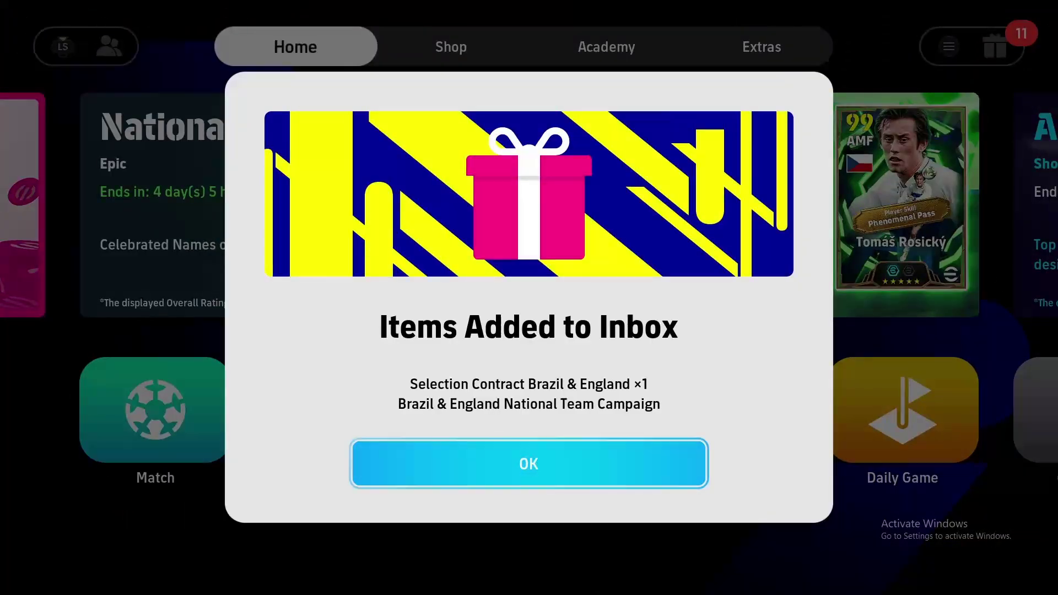
pyautogui.press('Return')
pyautogui.press('Return')
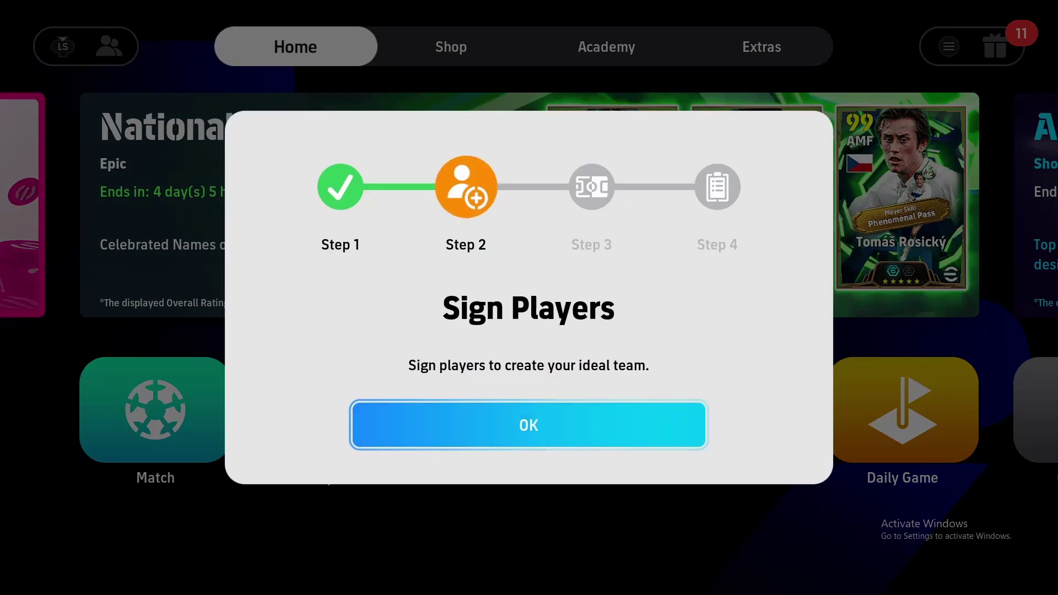
pyautogui.press('Return')
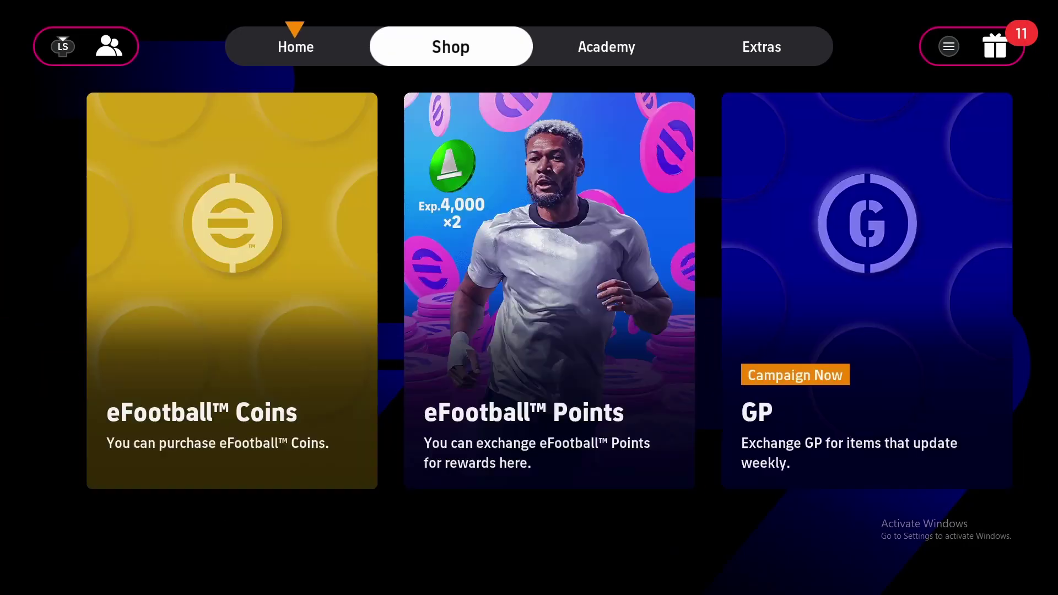